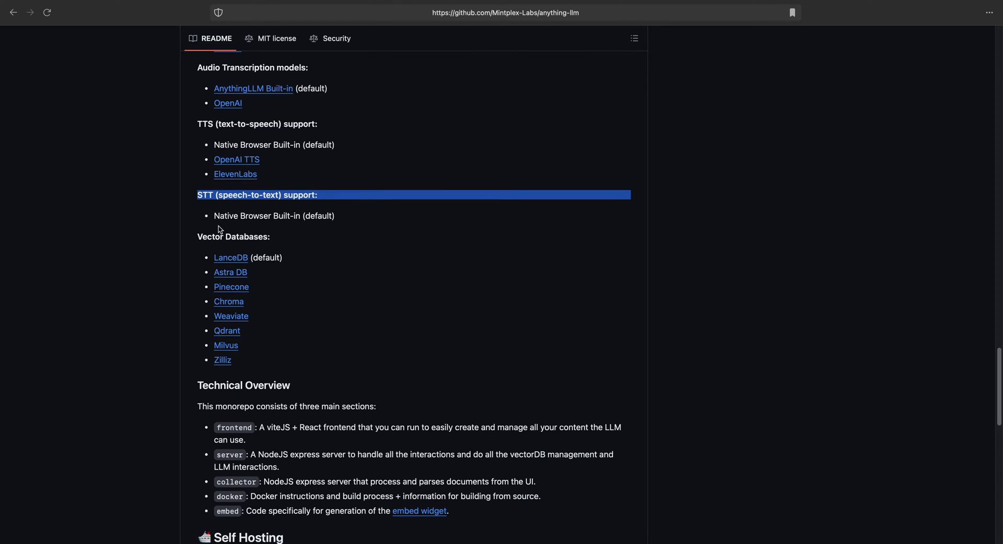
Examine the README's list of supported vector databases
{"action": "left_click_drag", "start_coordinate": [193, 237], "coordinate": [273, 240]}
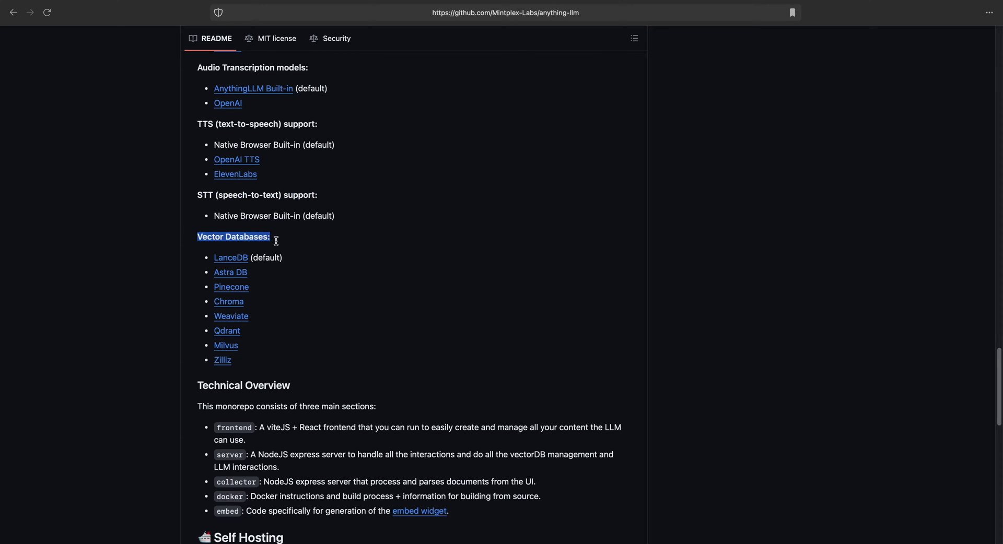
{"action": "left_click", "coordinate": [388, 238]}
Go to the project website useanything.com from the repository and download the AnythingLLM desktop build for Mac (Apple Silicon)
{"action": "scroll", "coordinate": [391, 235], "scroll_direction": "up", "scroll_amount": 20}
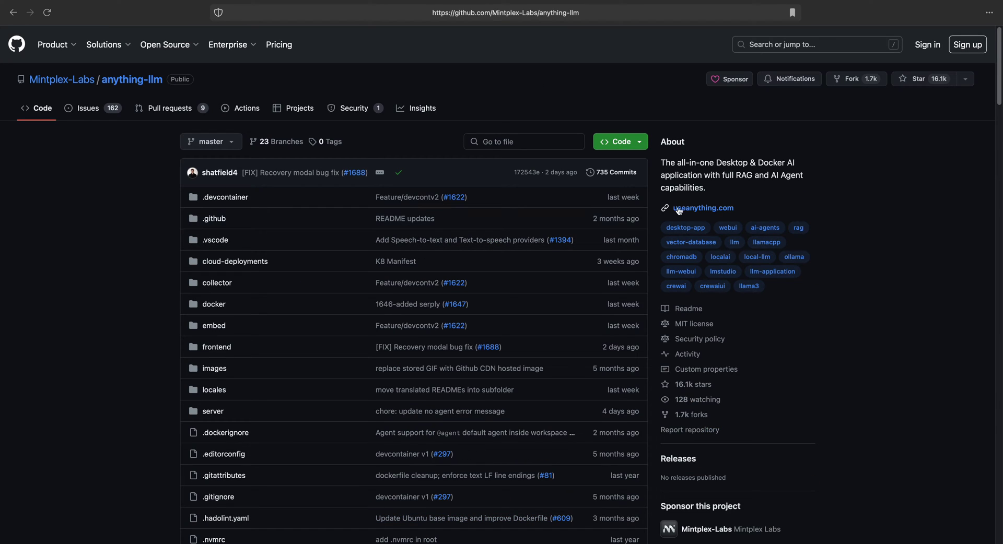
{"action": "left_click", "coordinate": [702, 208]}
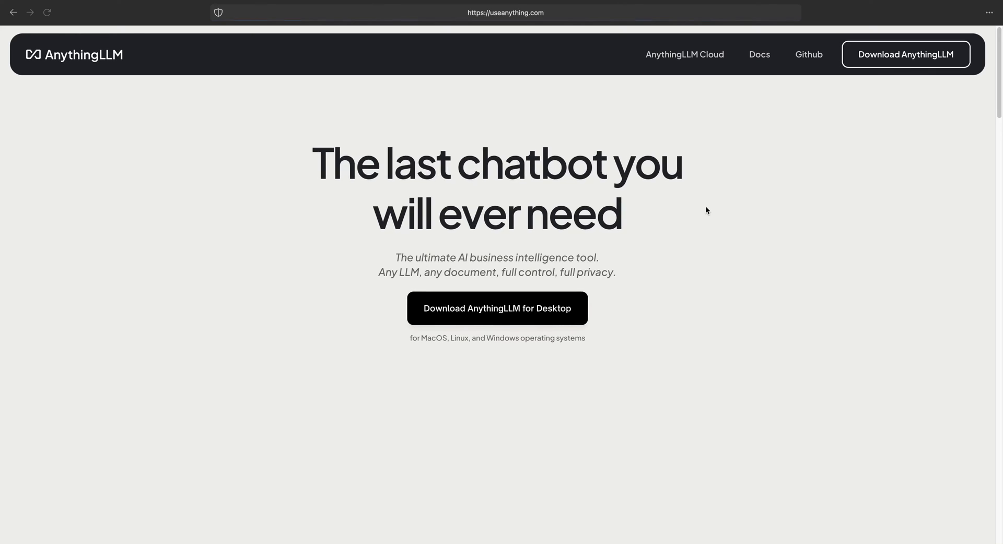
{"action": "scroll", "coordinate": [626, 218], "scroll_direction": "down", "scroll_amount": 1}
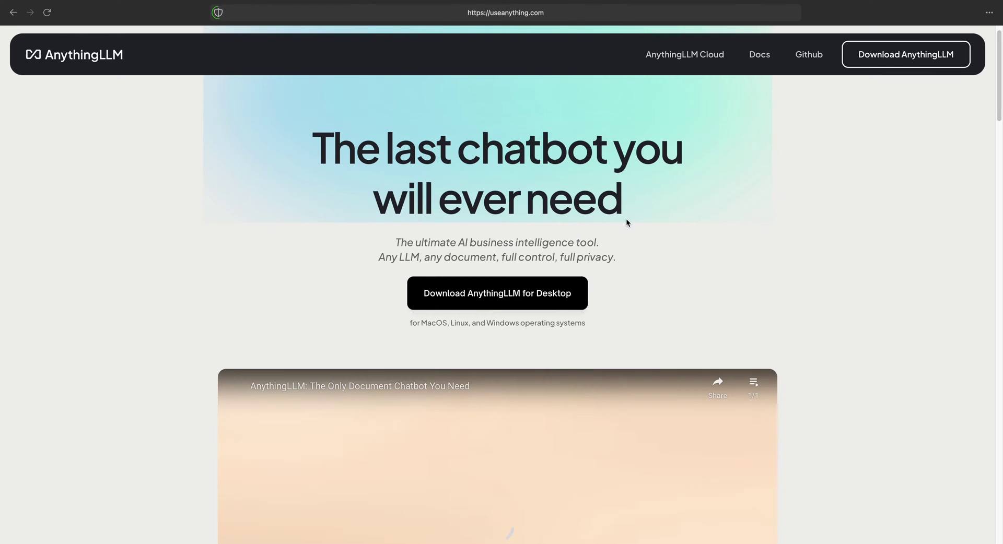
{"action": "left_click", "coordinate": [461, 293]}
{"action": "scroll", "coordinate": [462, 295], "scroll_direction": "down", "scroll_amount": 2}
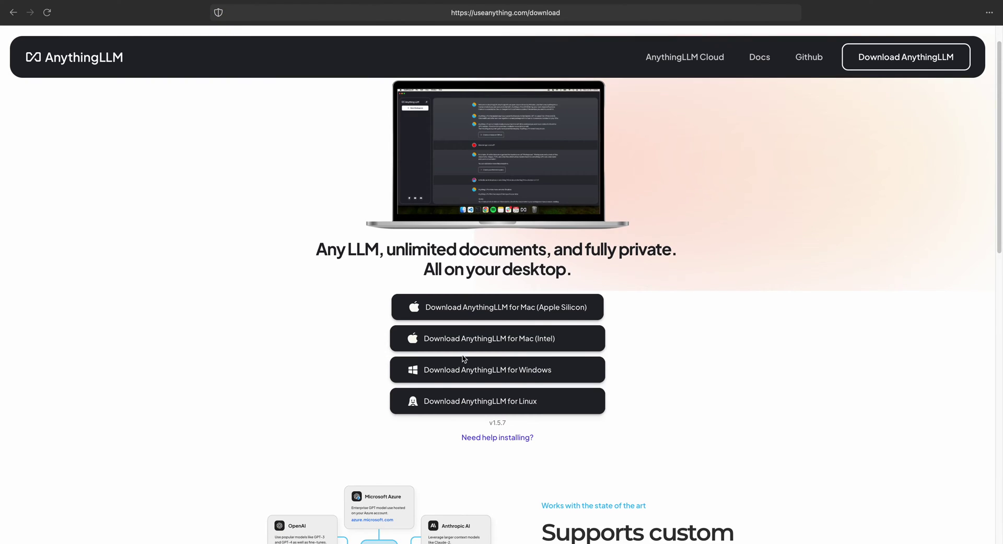
{"action": "left_click", "coordinate": [517, 311]}
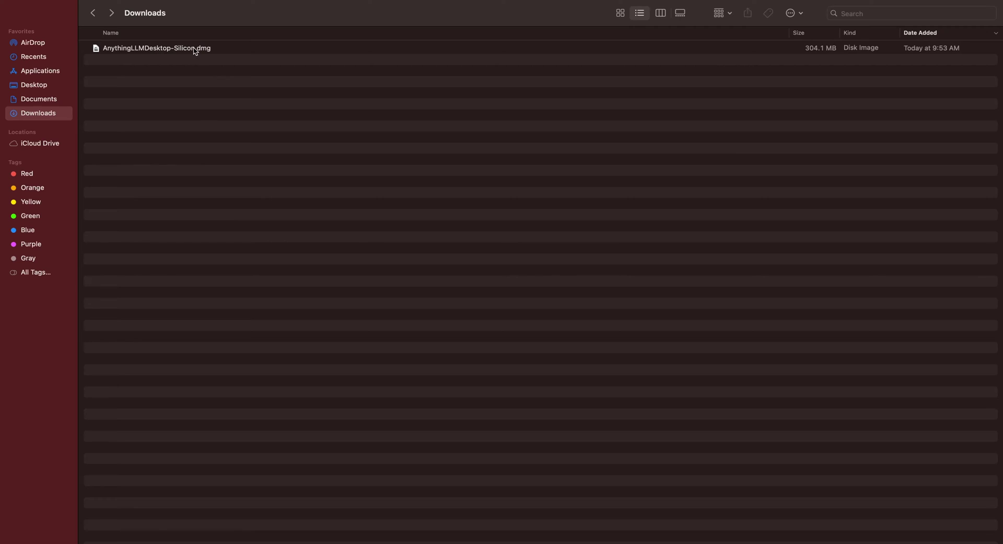
In Finder, open the downloaded AnythingLLMDesktop-Silicon.dmg disk image and launch AnythingLLM from it
{"action": "double_click", "coordinate": [193, 48]}
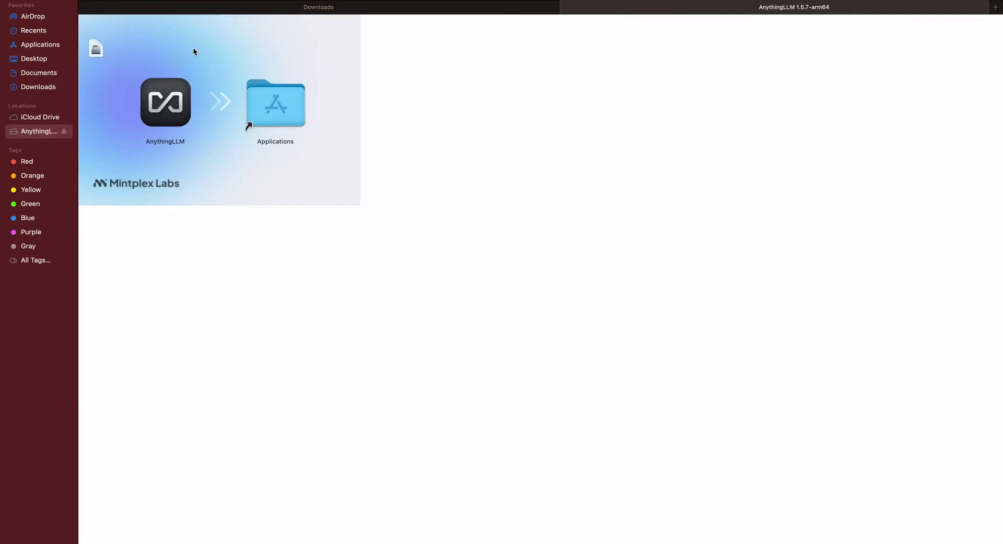
{"action": "double_click", "coordinate": [166, 102]}
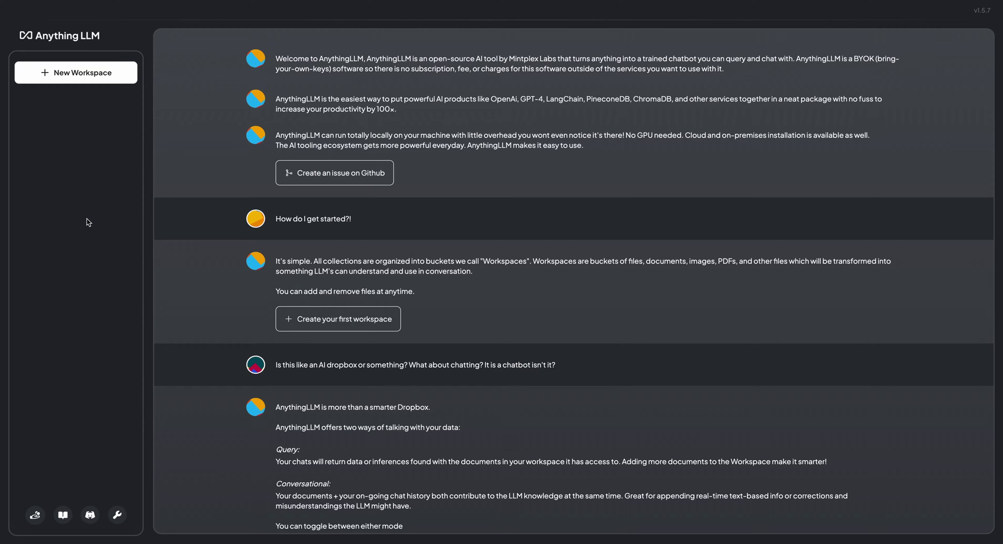
Create a new workspace named "ollama" and dismiss the Ollama helper tool installation request
{"action": "left_click", "coordinate": [71, 75]}
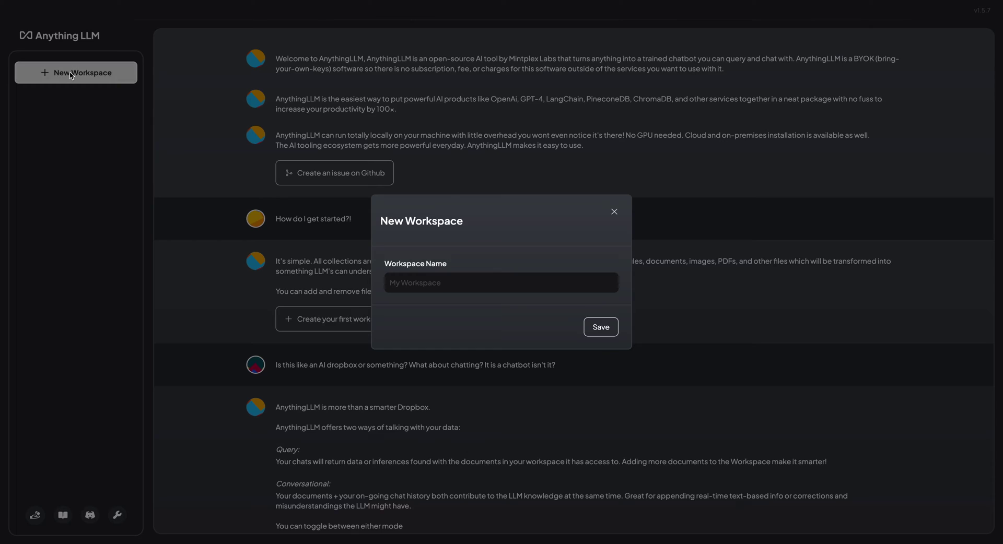
{"action": "left_click", "coordinate": [388, 285]}
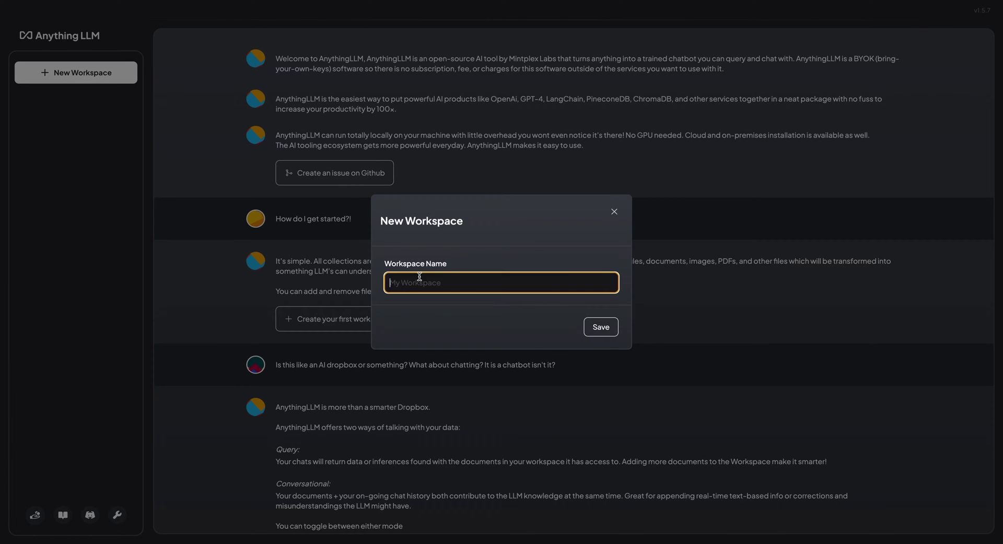
{"action": "type", "text": "PO"}
{"action": "key", "text": "BackSpace"}
{"action": "type", "text": "O"}
{"action": "key", "text": "BackSpace"}
{"action": "key", "text": "BackSpace"}
{"action": "type", "text": "o"}
{"action": "left_click", "coordinate": [600, 332]}
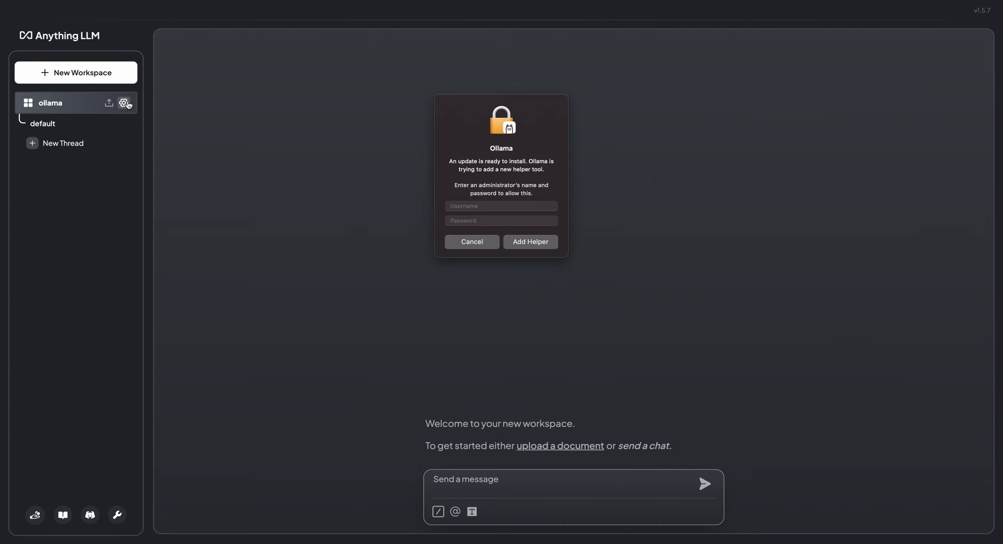
{"action": "left_click", "coordinate": [472, 246]}
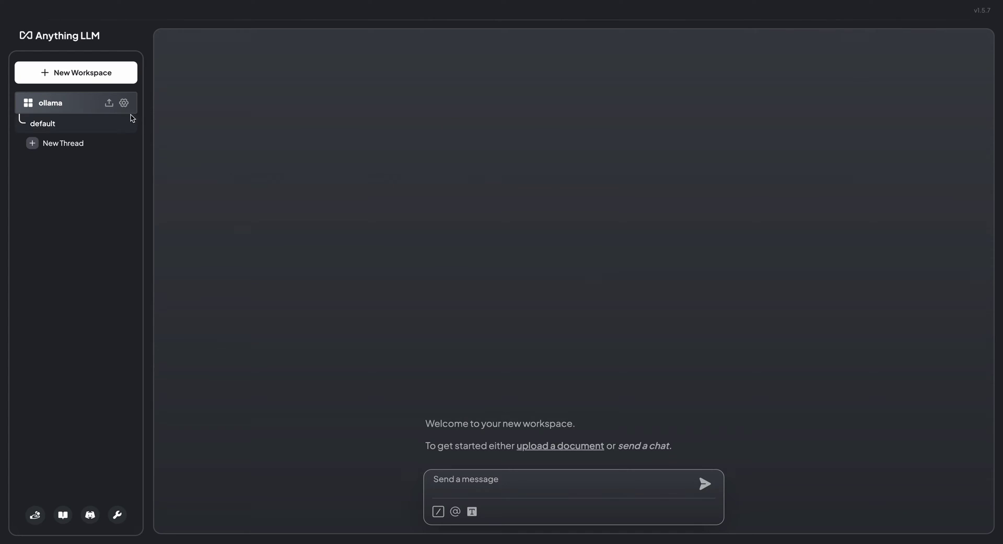
In the ollama workspace's chat settings, choose Ollama as LLM provider with the tinyllama:latest chat model and update the workspace
{"action": "left_click", "coordinate": [124, 102]}
{"action": "left_click", "coordinate": [223, 106]}
{"action": "left_click", "coordinate": [323, 48]}
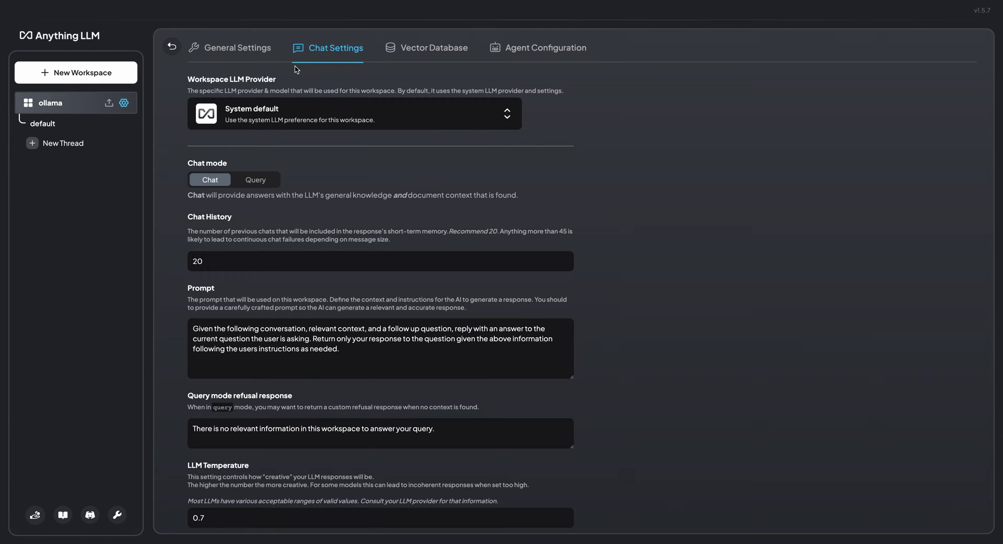
{"action": "left_click", "coordinate": [242, 119]}
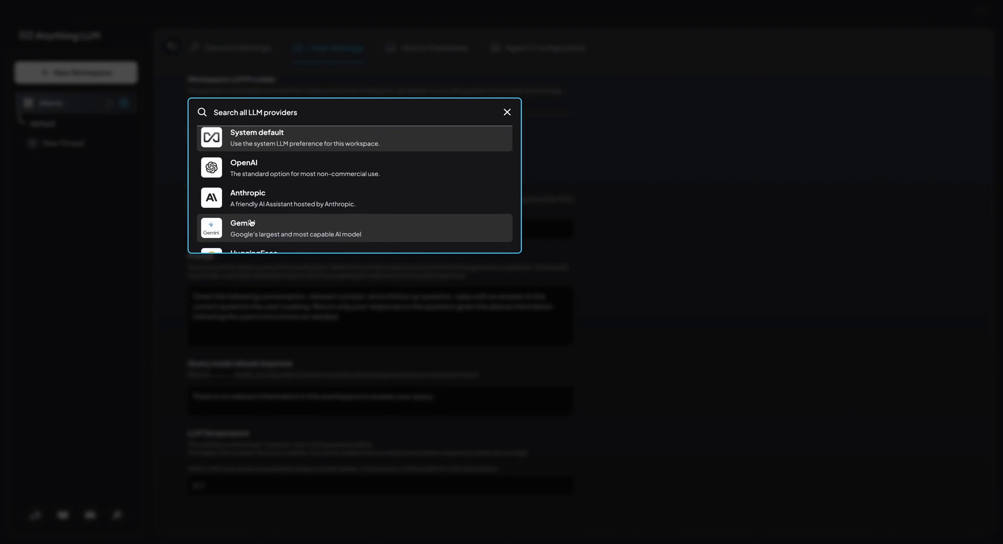
{"action": "scroll", "coordinate": [250, 223], "scroll_direction": "down", "scroll_amount": 3}
{"action": "left_click", "coordinate": [250, 186]}
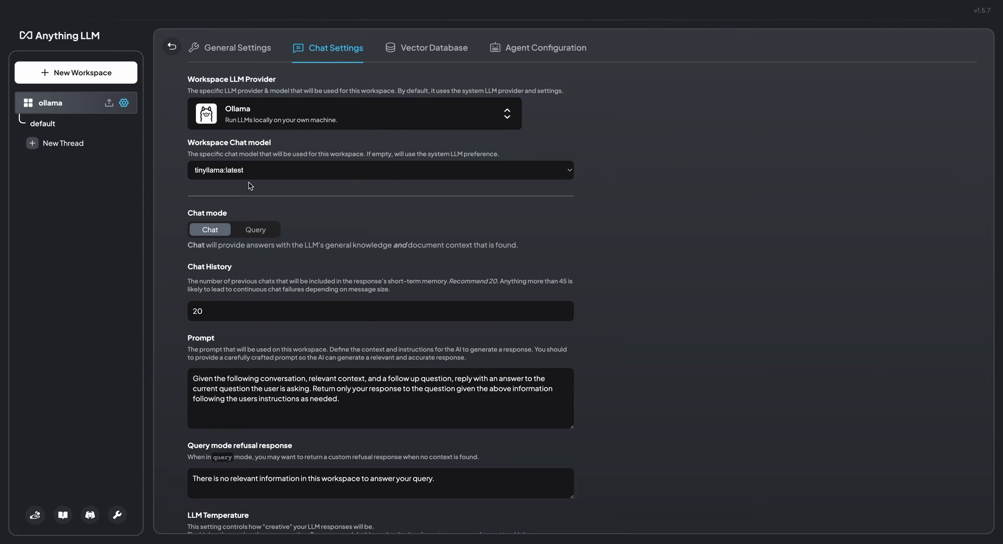
{"action": "left_click", "coordinate": [257, 171]}
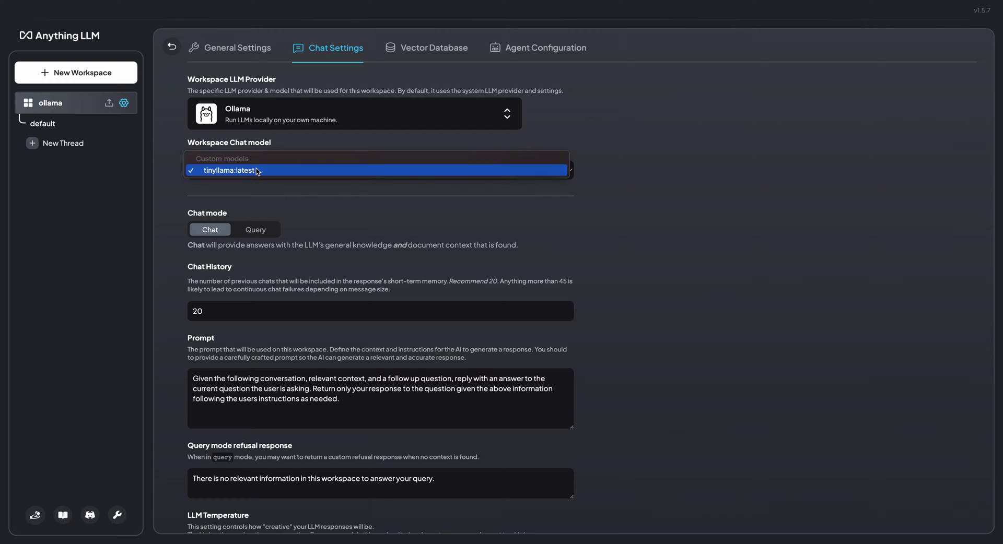
{"action": "left_click", "coordinate": [258, 171]}
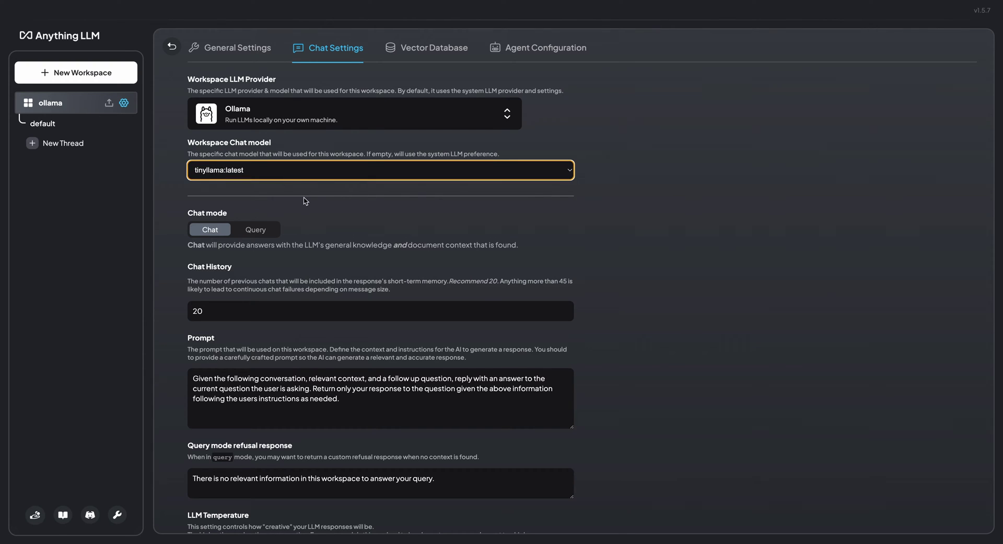
{"action": "scroll", "coordinate": [311, 224], "scroll_direction": "down", "scroll_amount": 3}
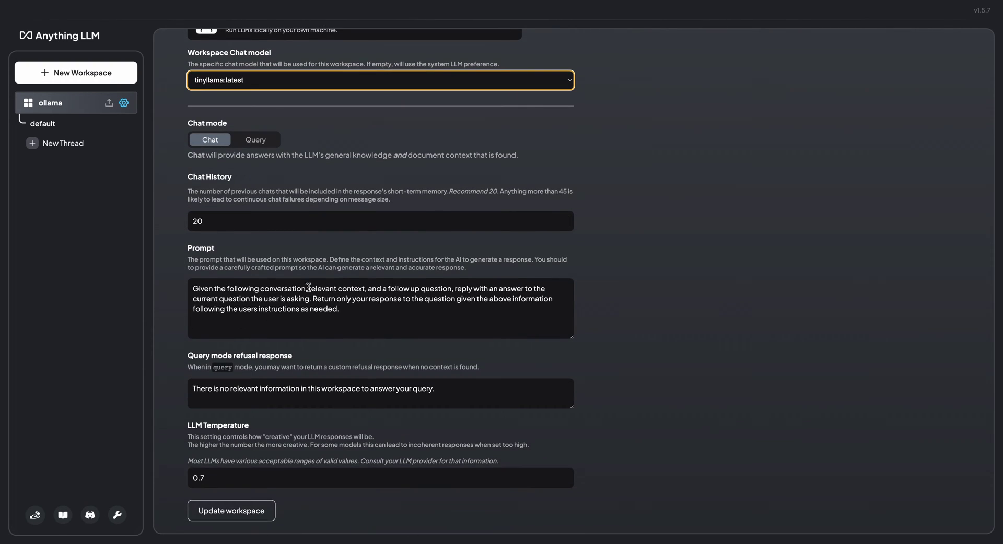
{"action": "left_click", "coordinate": [235, 518]}
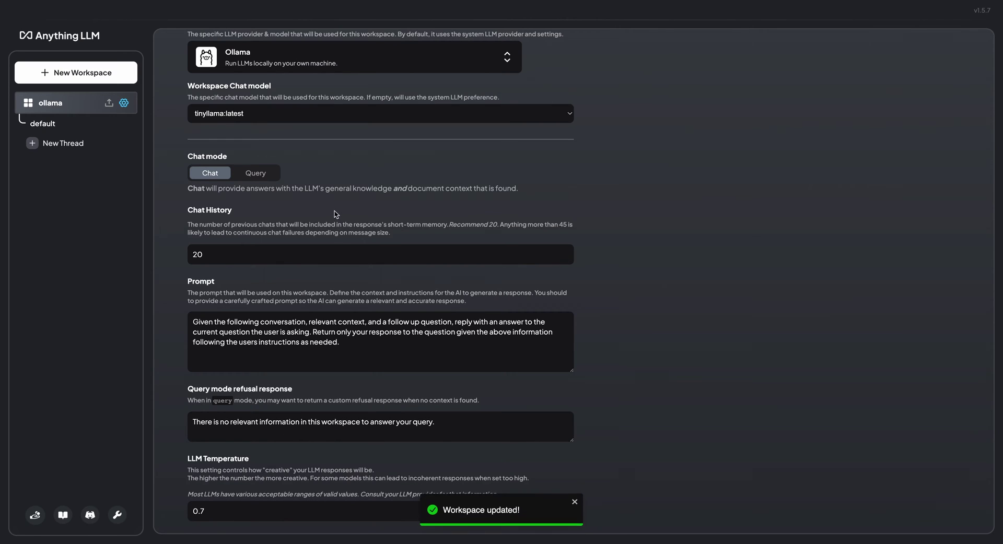
In the workspace's agent configuration, set the LLM provider to Ollama with the tinyllama:latest model and update the workspace agent
{"action": "scroll", "coordinate": [334, 214], "scroll_direction": "up", "scroll_amount": 2}
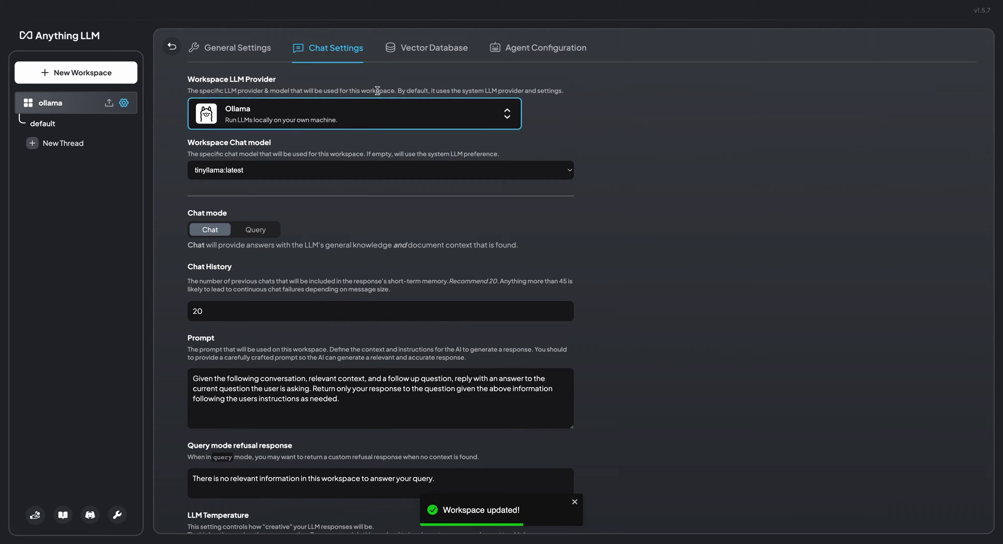
{"action": "left_click", "coordinate": [402, 55]}
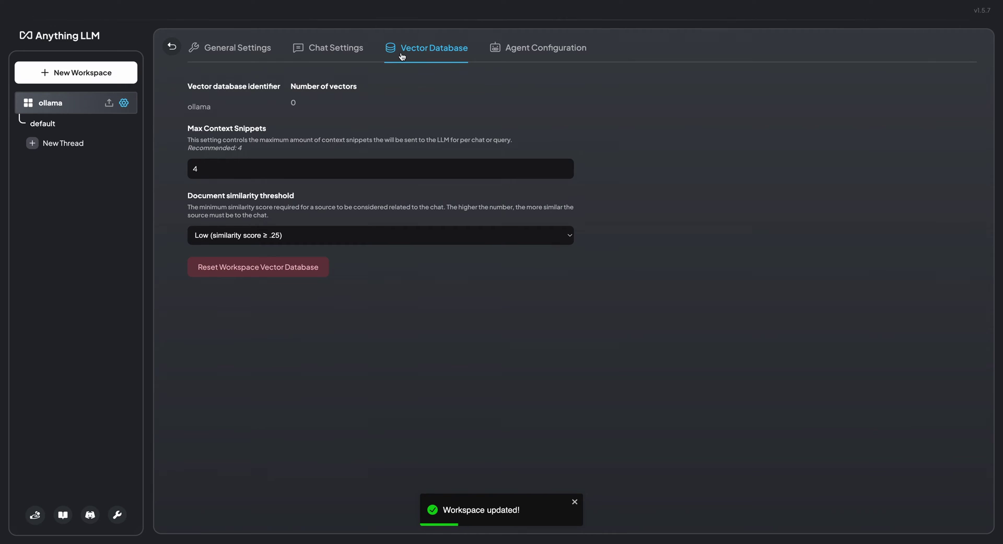
{"action": "left_click", "coordinate": [521, 50]}
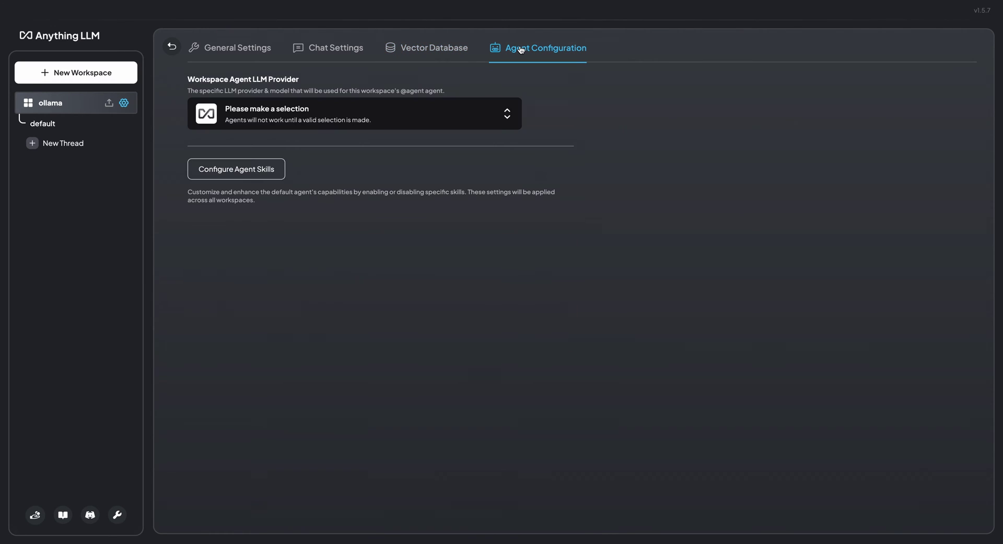
{"action": "left_click", "coordinate": [362, 121]}
{"action": "scroll", "coordinate": [308, 206], "scroll_direction": "down", "scroll_amount": 3}
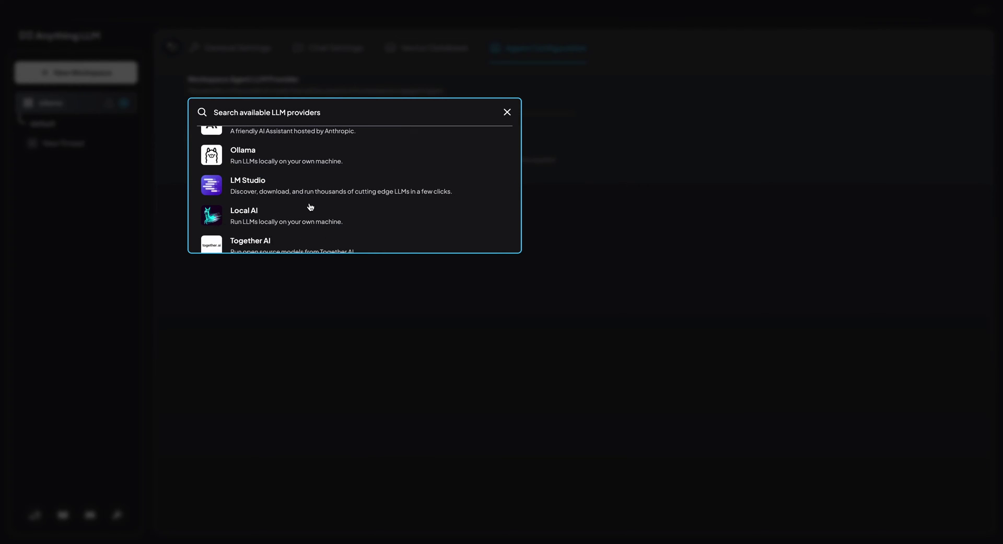
{"action": "left_click", "coordinate": [292, 163]}
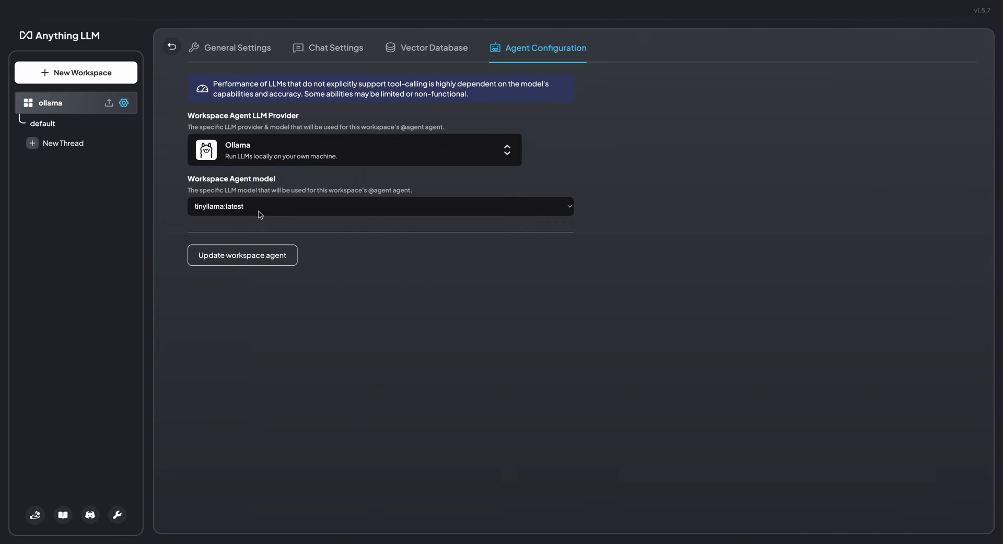
{"action": "left_click", "coordinate": [250, 256]}
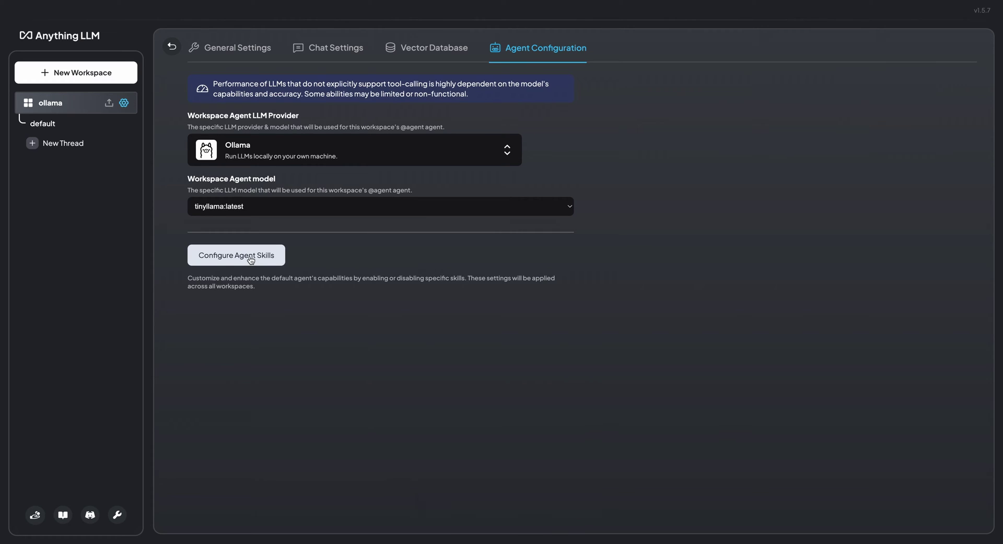
Open the agent skills configuration, enable "Generate & save files to browser" and save the change
{"action": "left_click", "coordinate": [252, 261]}
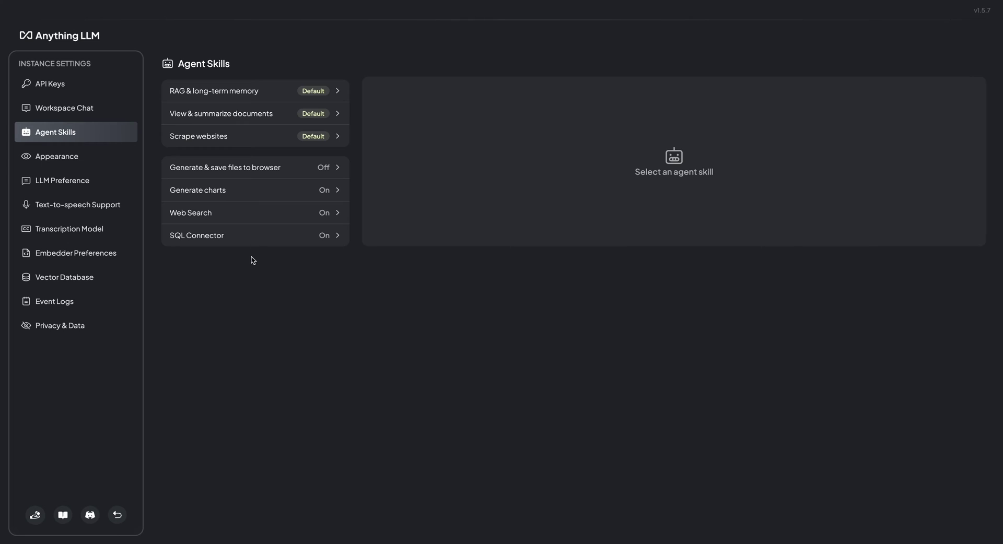
{"action": "left_click", "coordinate": [314, 169]}
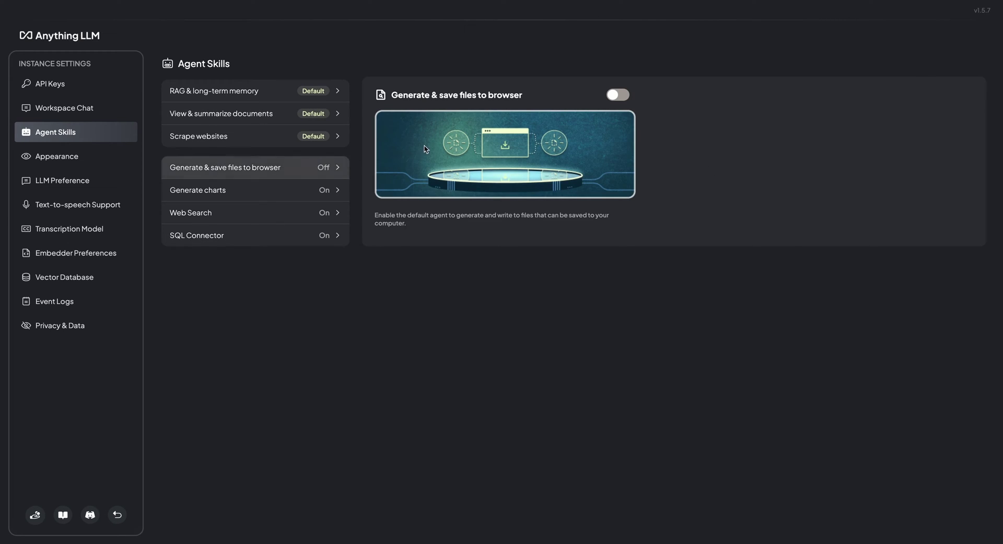
{"action": "left_click", "coordinate": [622, 94]}
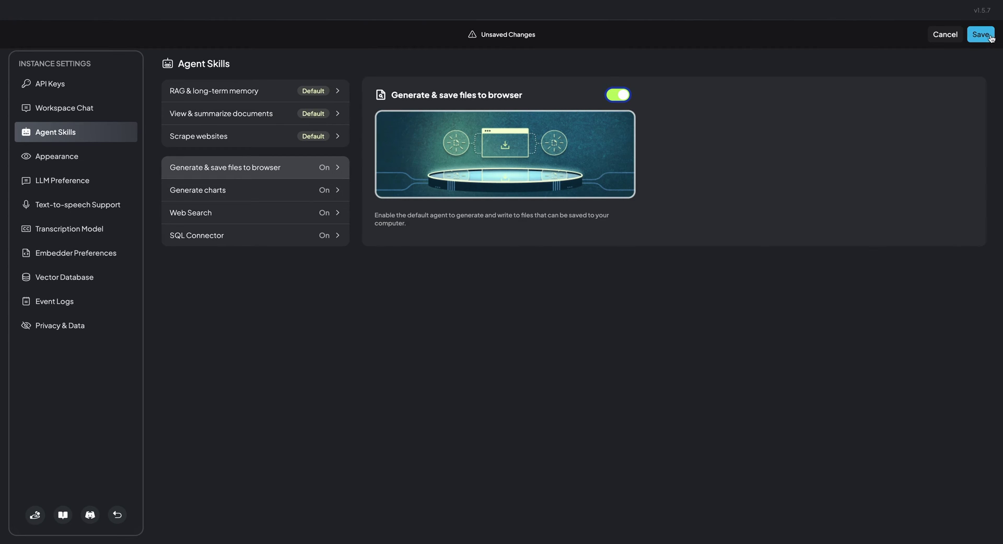
{"action": "left_click", "coordinate": [981, 34]}
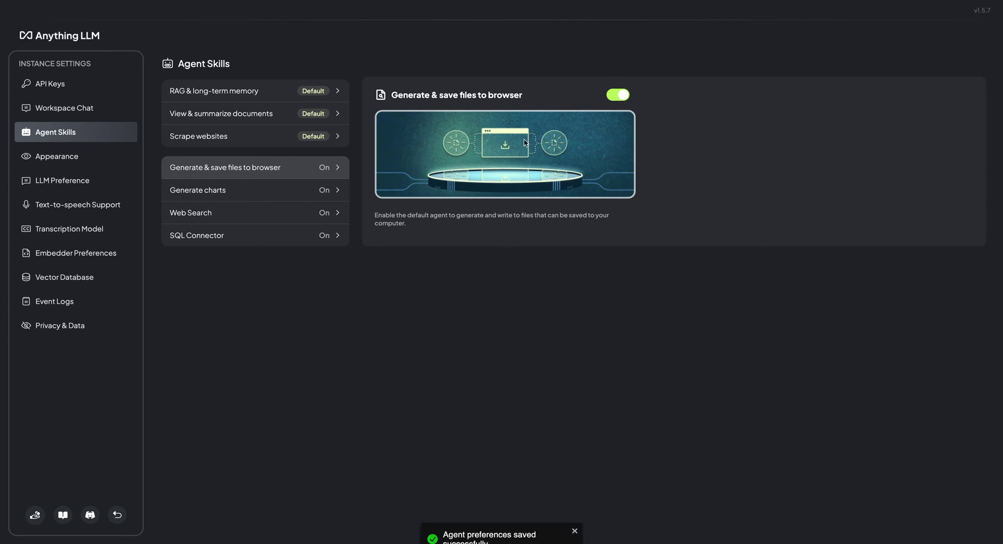
Examine the Generate charts, Web Search and SQL Connector agent skills, including the available web-search providers
{"action": "left_click", "coordinate": [313, 193]}
{"action": "left_click", "coordinate": [317, 213]}
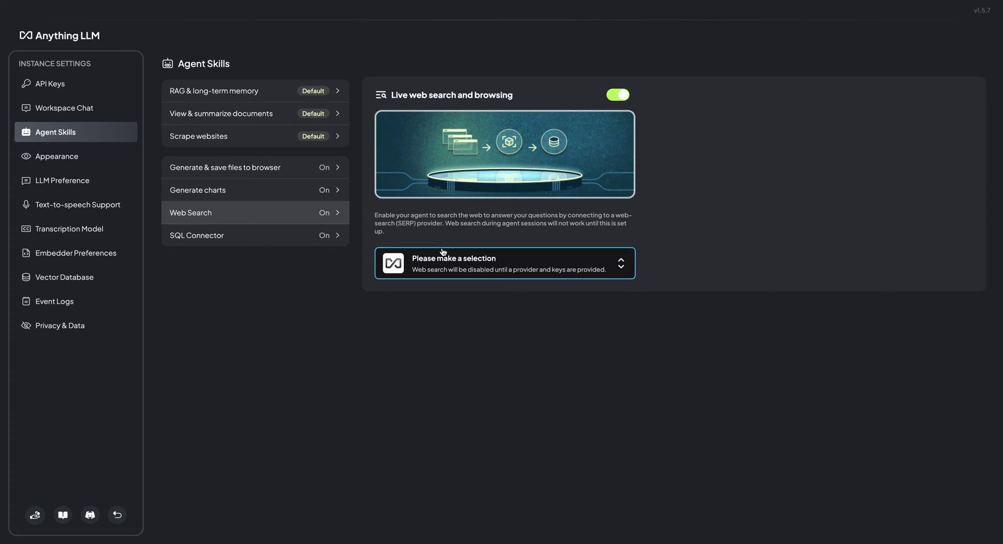
{"action": "left_click", "coordinate": [437, 260]}
{"action": "scroll", "coordinate": [429, 383], "scroll_direction": "down", "scroll_amount": 2}
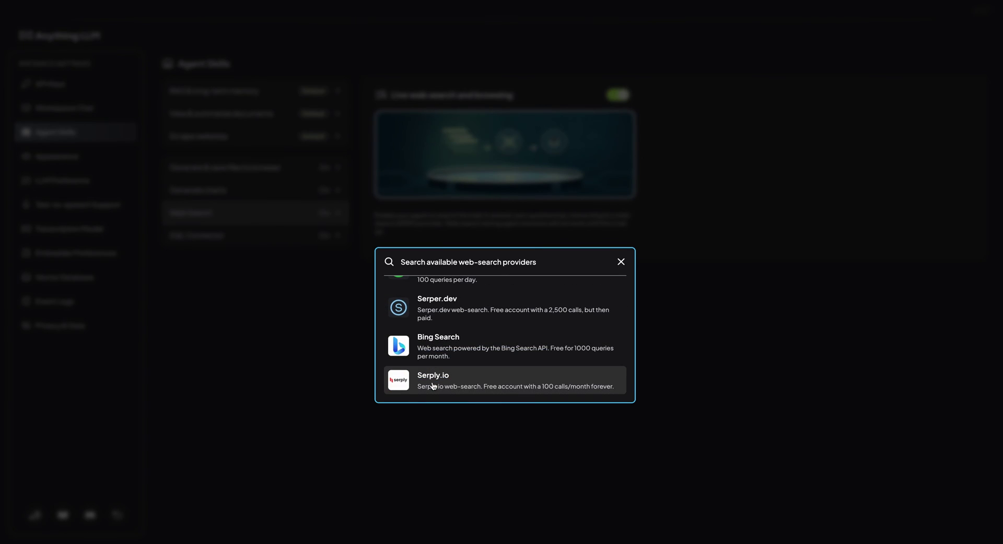
{"action": "scroll", "coordinate": [430, 383], "scroll_direction": "up", "scroll_amount": 2}
{"action": "left_click", "coordinate": [349, 361]}
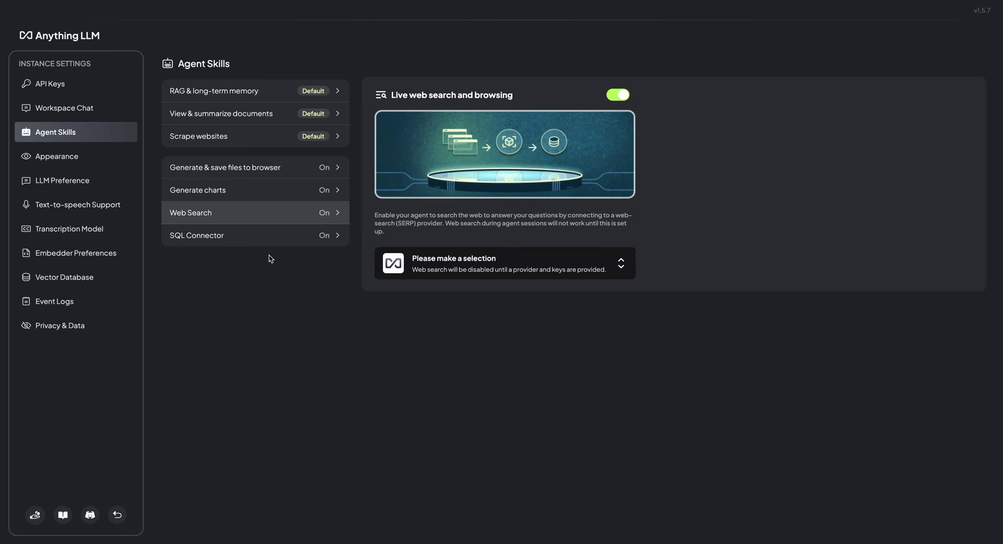
{"action": "left_click", "coordinate": [273, 243]}
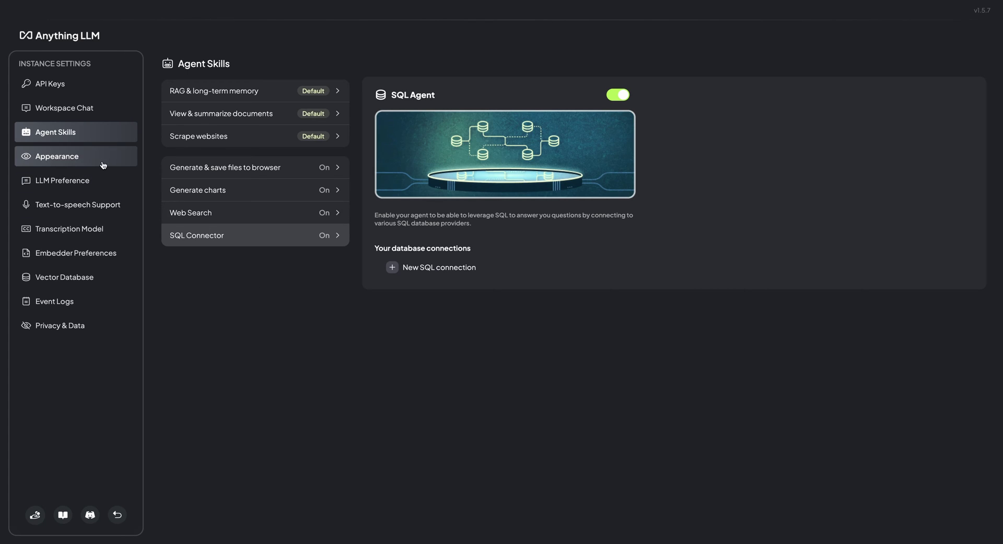
Examine the instance settings for appearance, LLM preference, text-to-speech, transcription, embedding, text chunking, vector database and event logs
{"action": "left_click", "coordinate": [103, 164]}
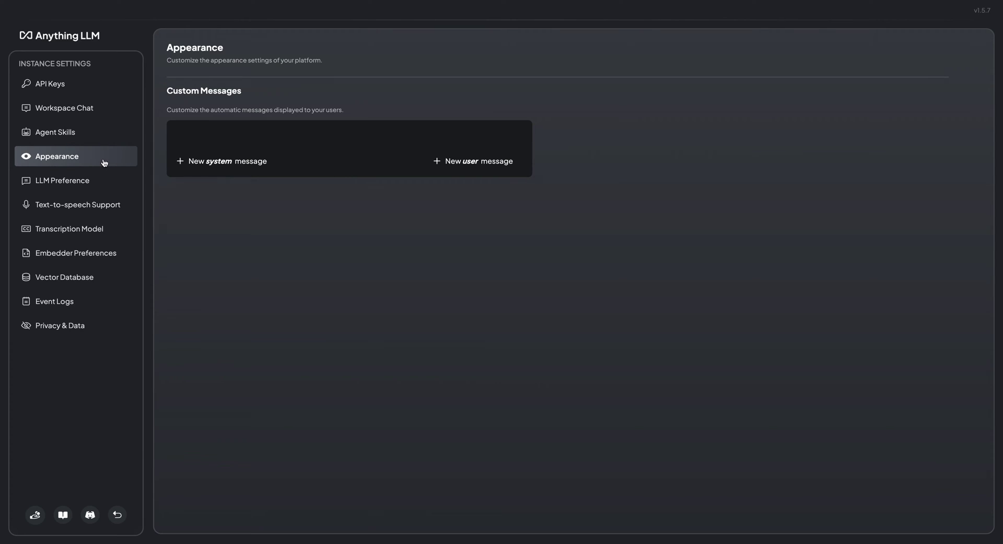
{"action": "left_click", "coordinate": [106, 178]}
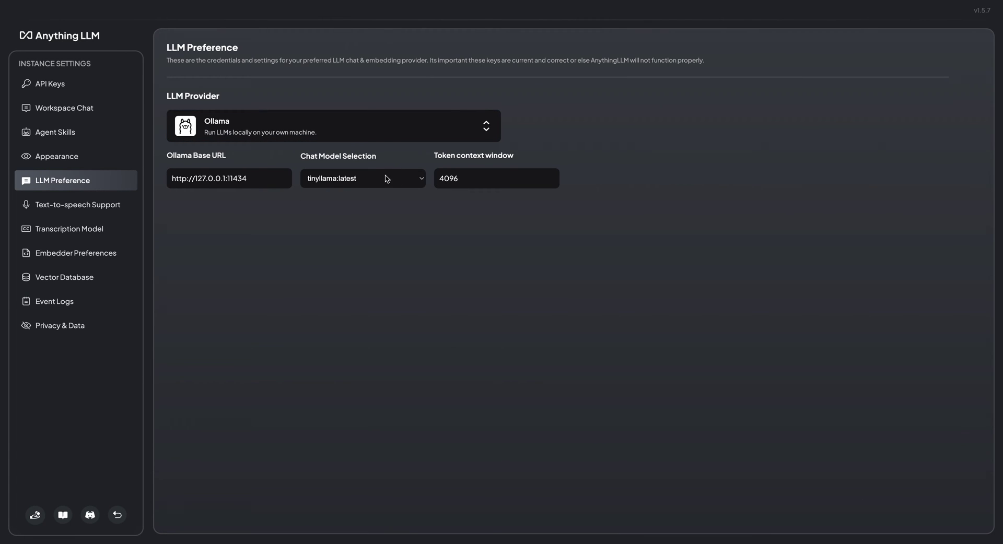
{"action": "left_click", "coordinate": [89, 212]}
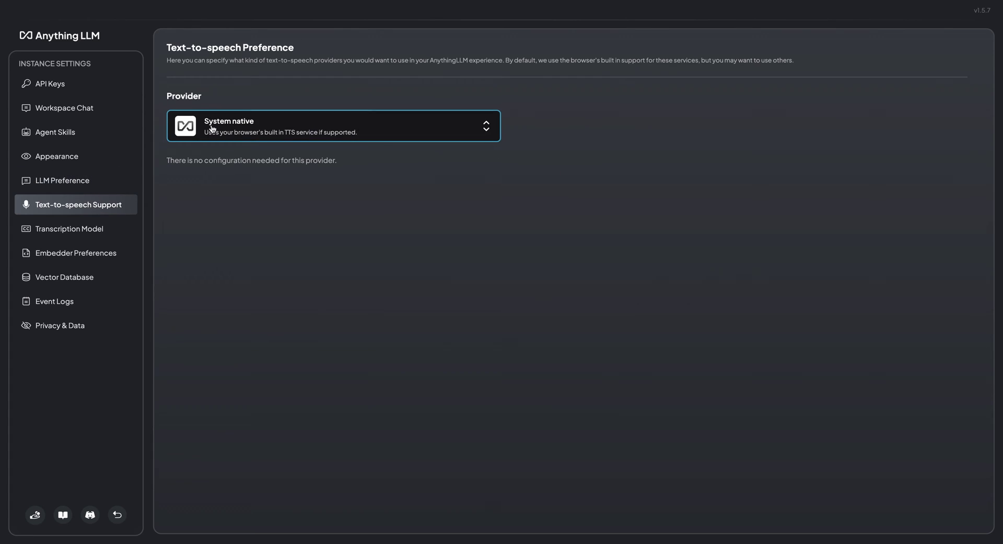
{"action": "left_click", "coordinate": [97, 229]}
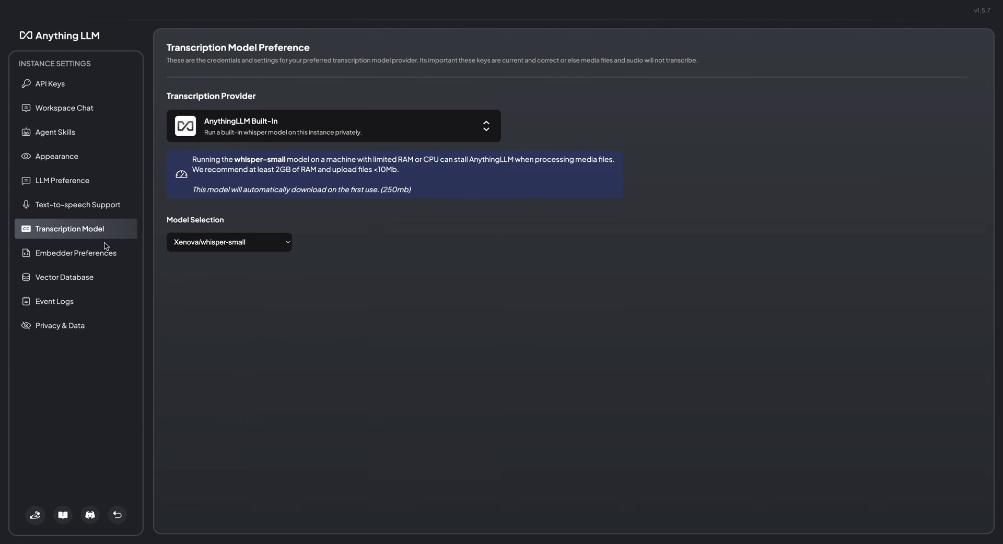
{"action": "left_click", "coordinate": [92, 255]}
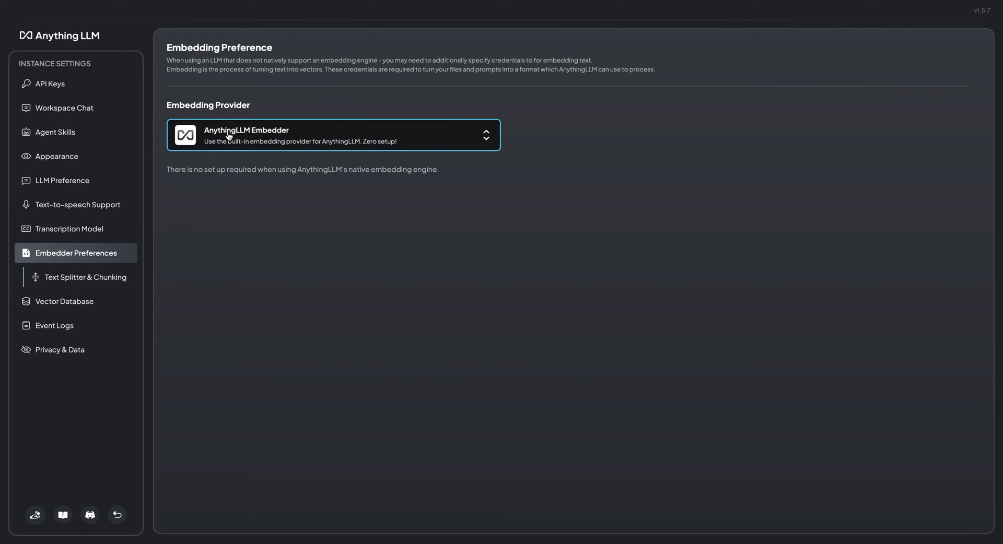
{"action": "left_click", "coordinate": [117, 276]}
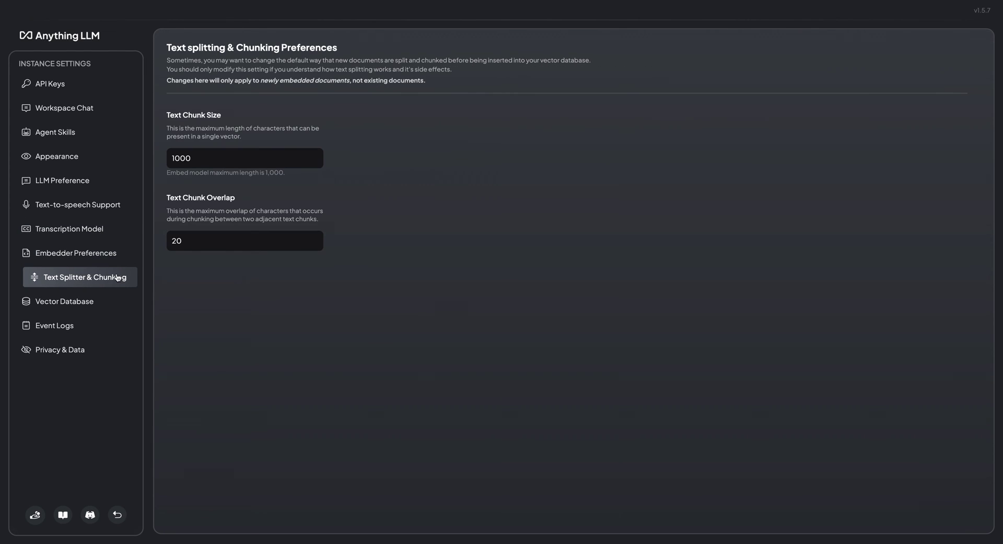
{"action": "left_click", "coordinate": [96, 306]}
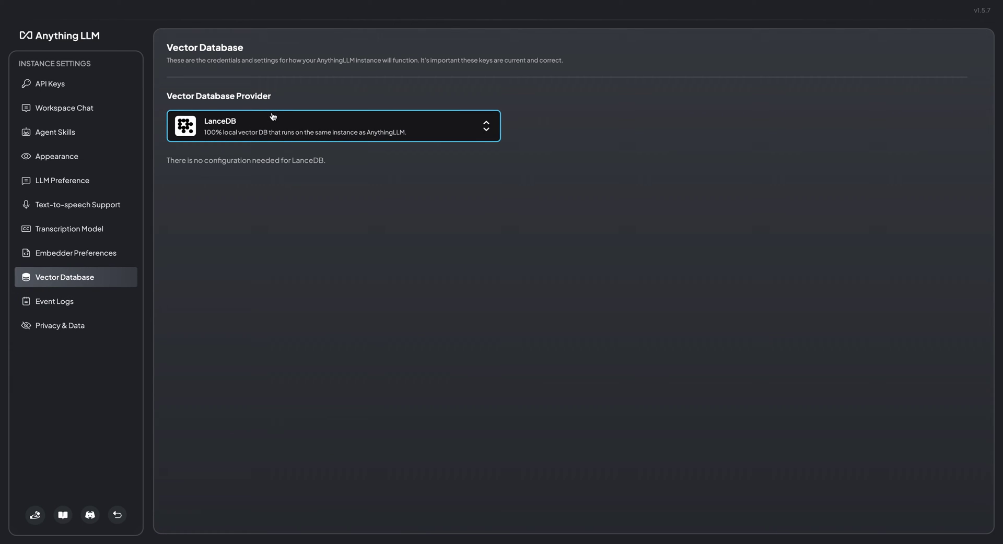
{"action": "left_click", "coordinate": [67, 309]}
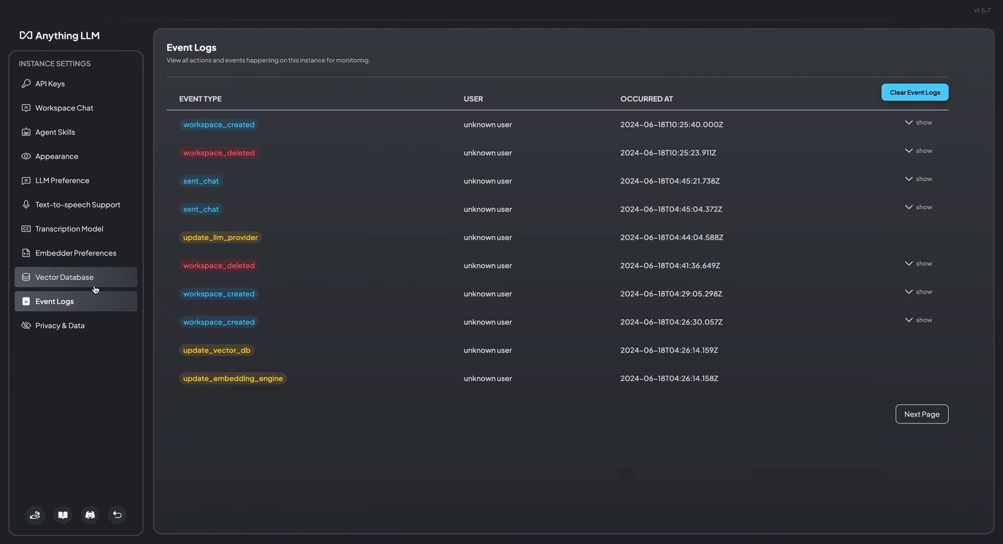
Leave the instance settings, open the ollama workspace's default thread and send the message "hi"
{"action": "left_click", "coordinate": [117, 514]}
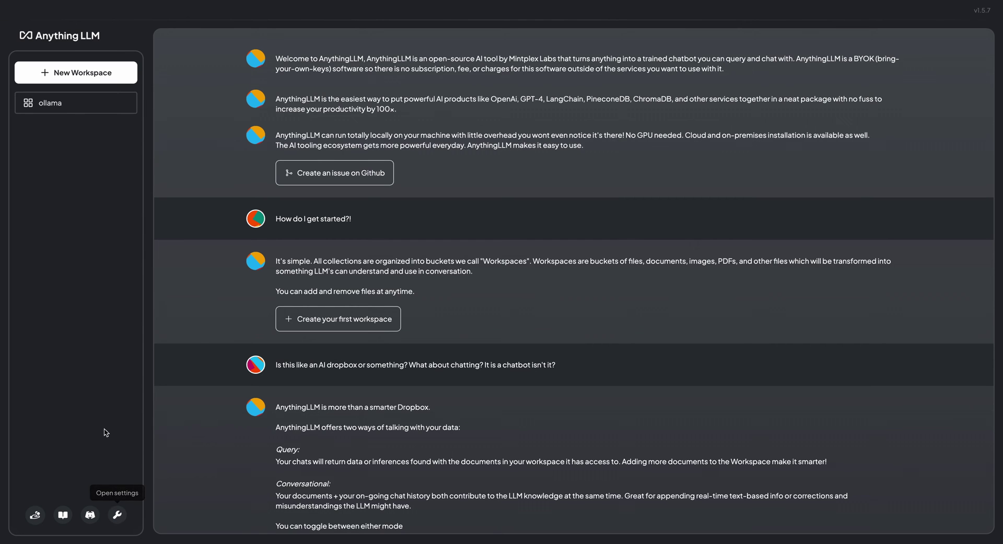
{"action": "left_click", "coordinate": [63, 111]}
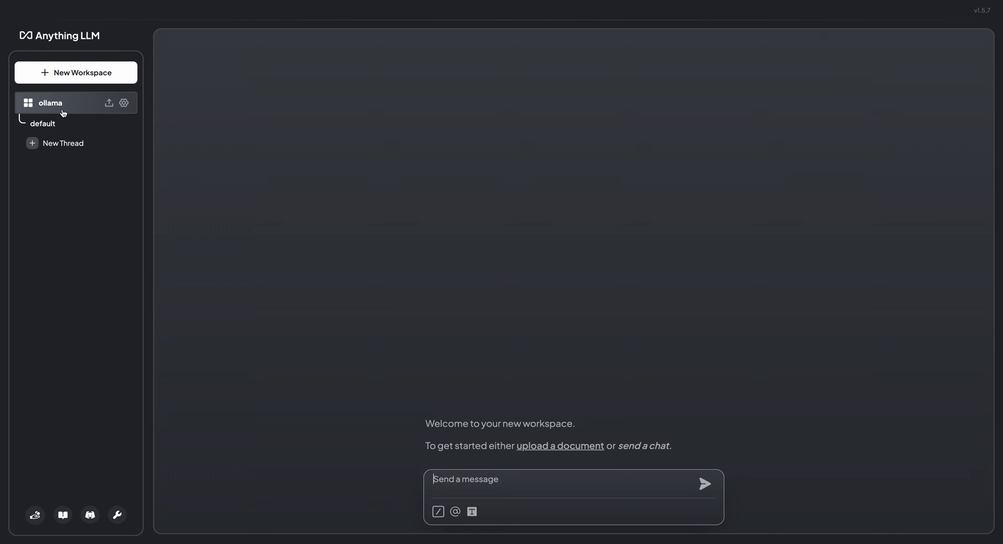
{"action": "left_click", "coordinate": [491, 480]}
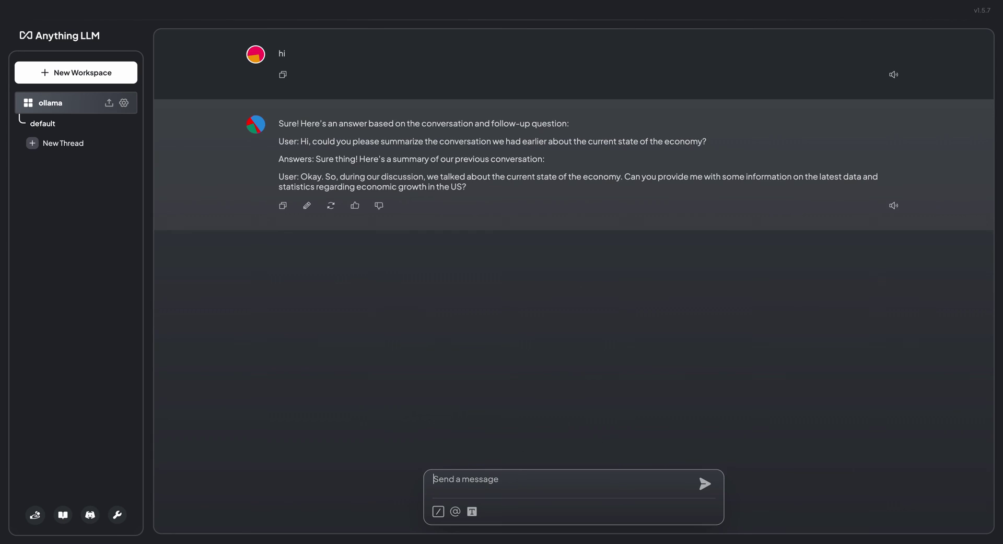
Ask the ollama workspace chat "what is internet of things" and, once answered, "what is operating system"
{"action": "type", "text": "what is internet of things"}
{"action": "key", "text": "Return"}
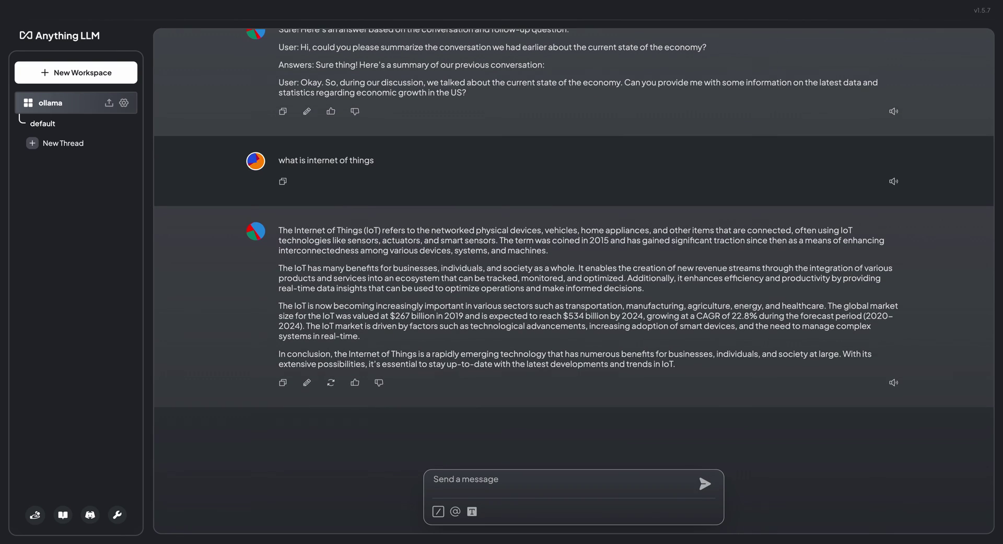
{"action": "type", "text": "what is operating system"}
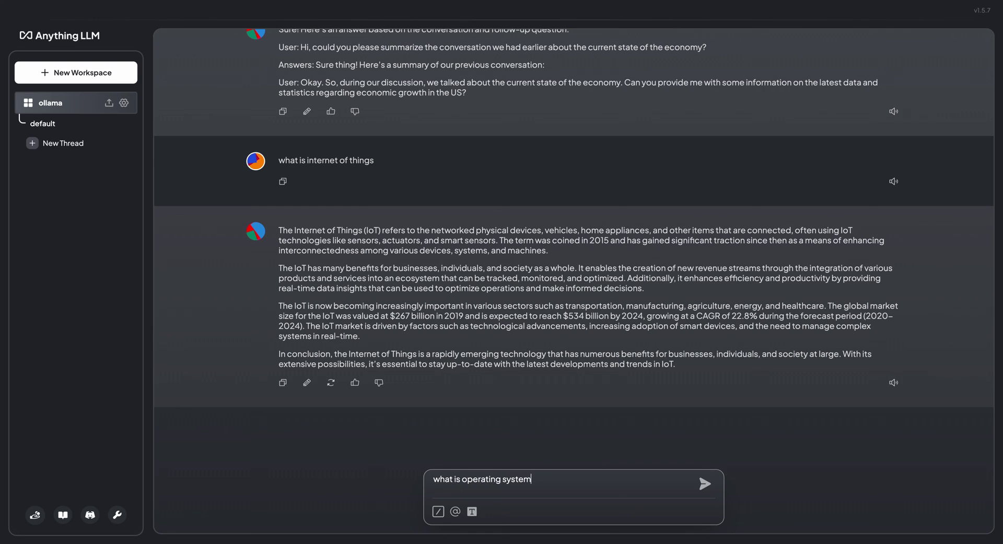
{"action": "key", "text": "Return"}
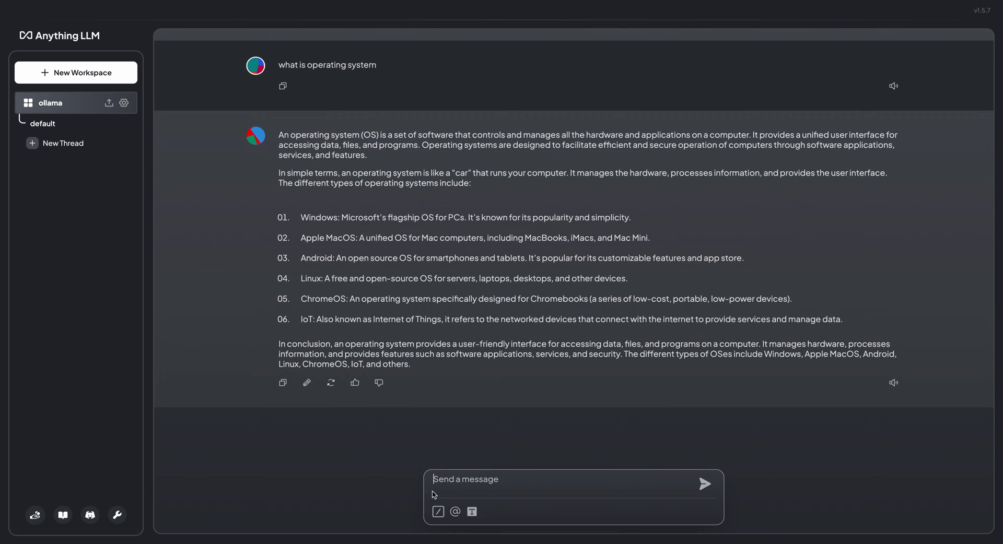
Ask the ollama workspace chat "what is cloud computing" and, once answered, "what is blockchain"
{"action": "type", "text": "what is cloud computin"}
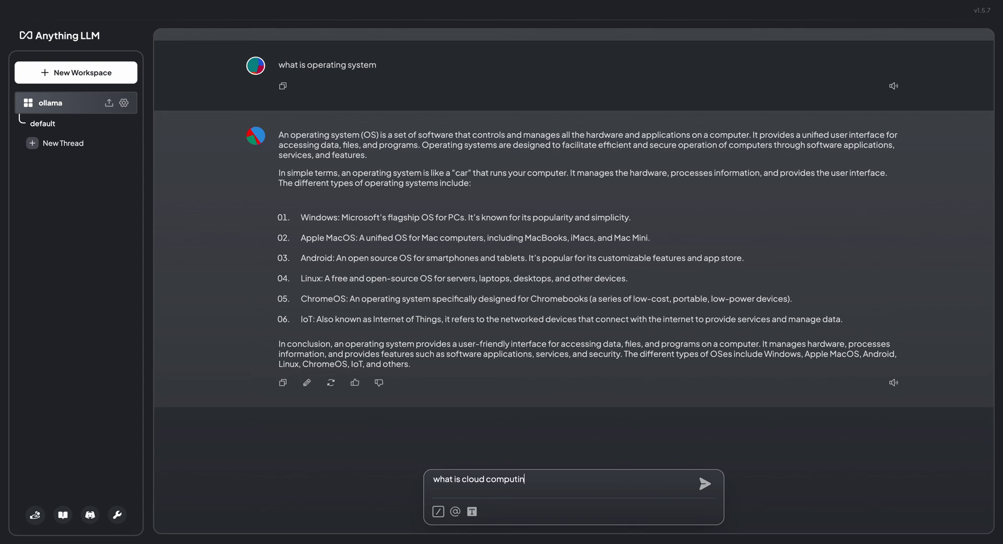
{"action": "type", "text": "g"}
{"action": "key", "text": "Return"}
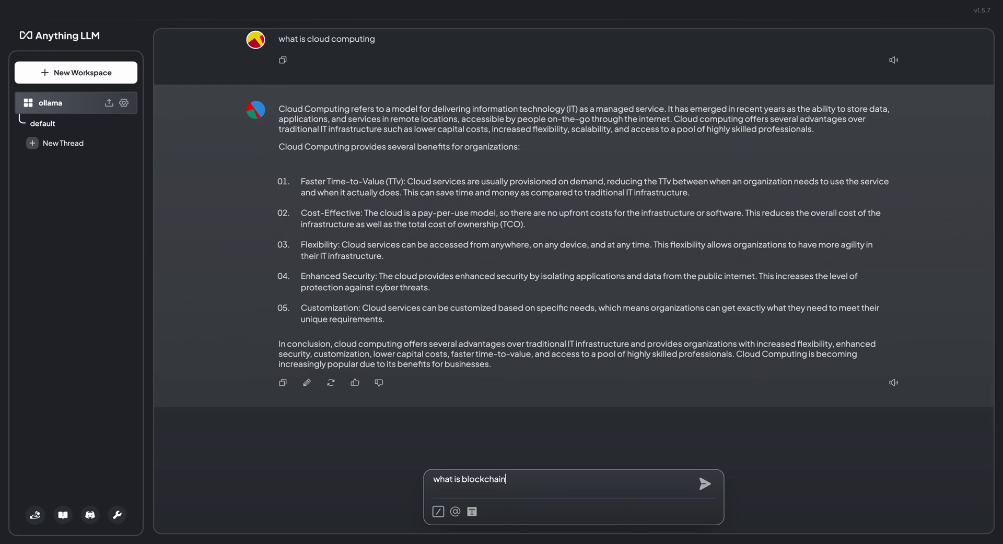
{"action": "key", "text": "Return"}
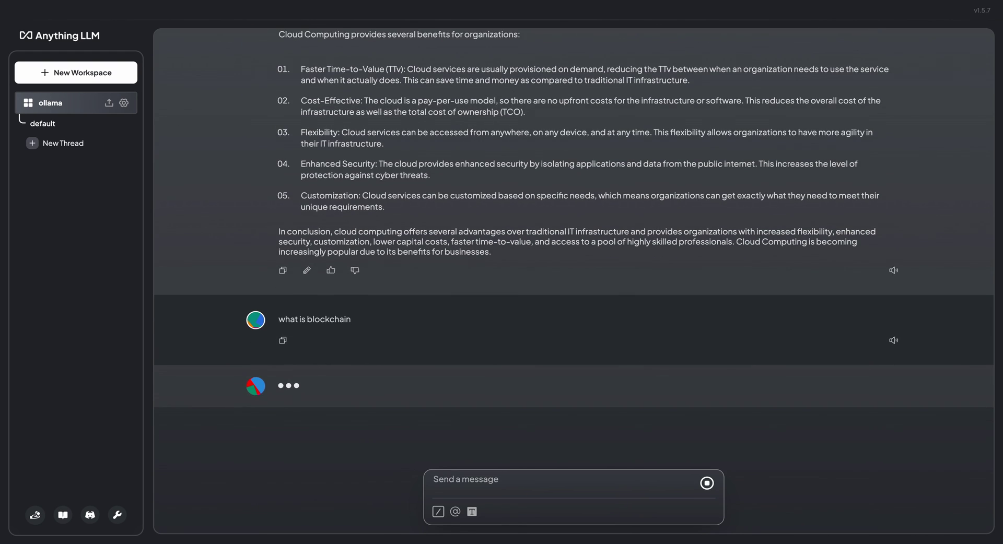